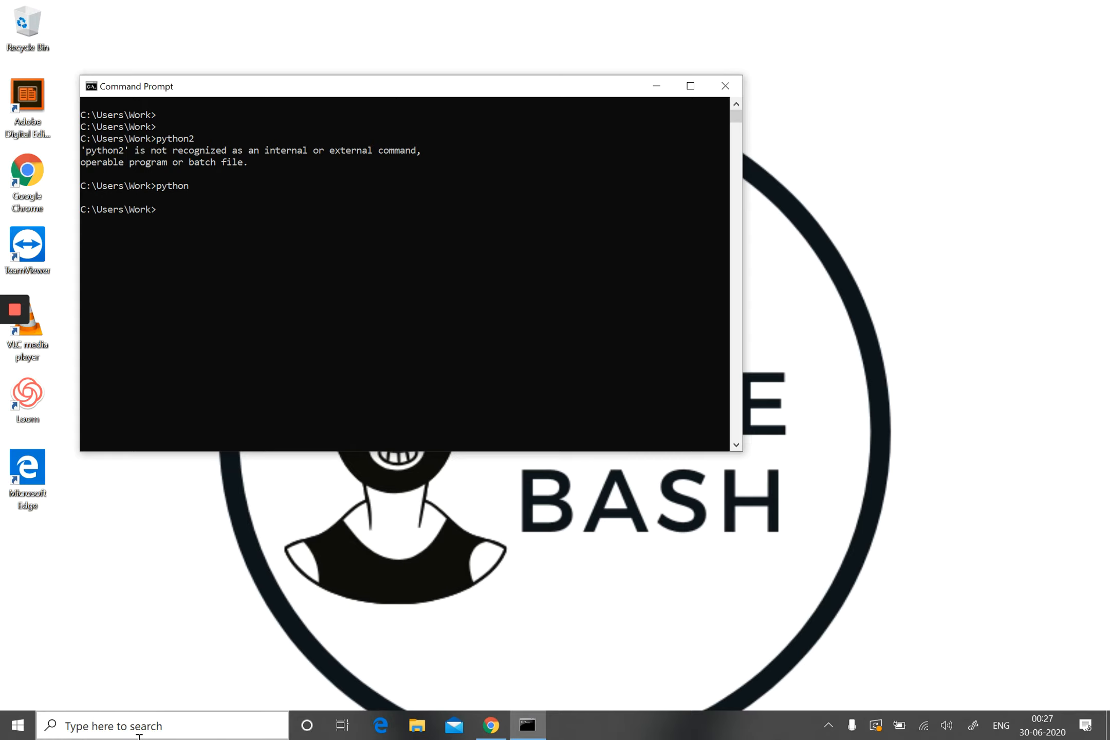
Step: Open File Explorer and browse to the C:\Users\Work folder on the local disk
left_click(417, 725)
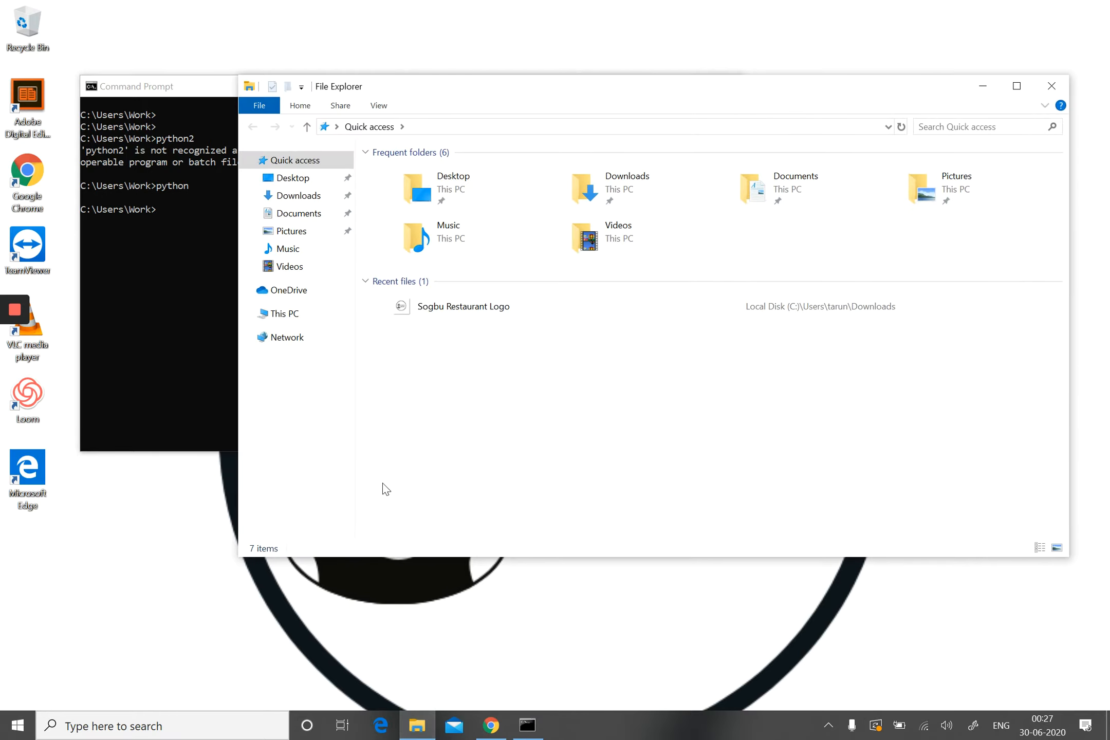
left_click(301, 315)
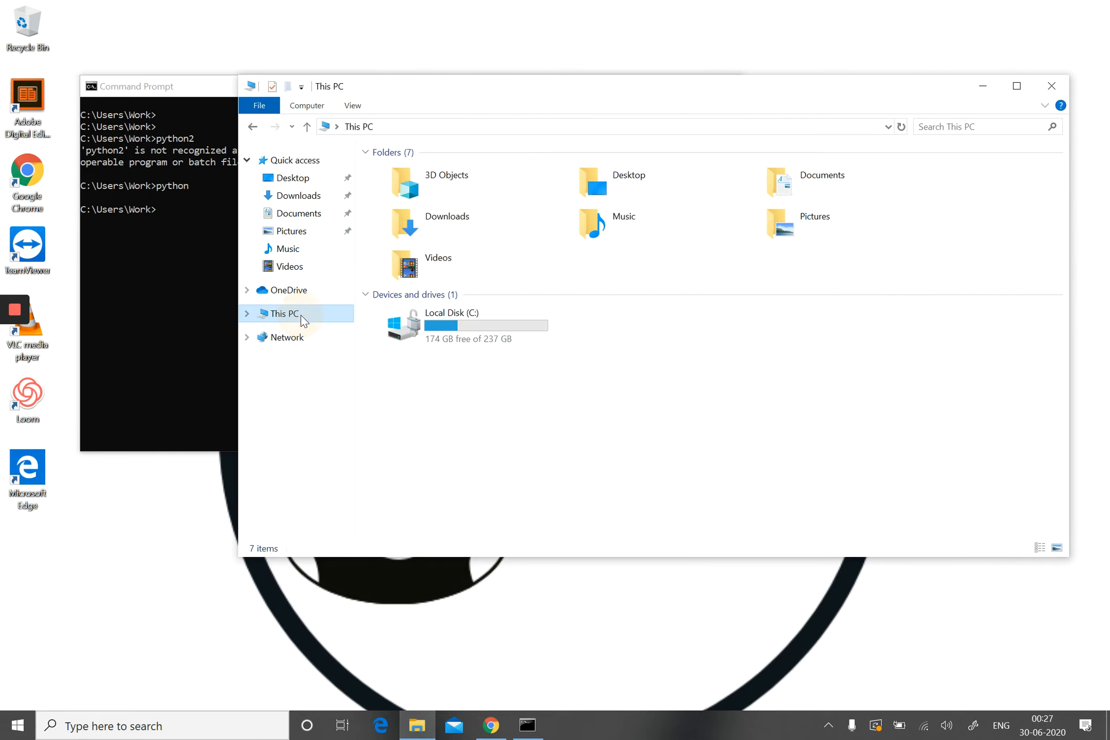
double_click(472, 325)
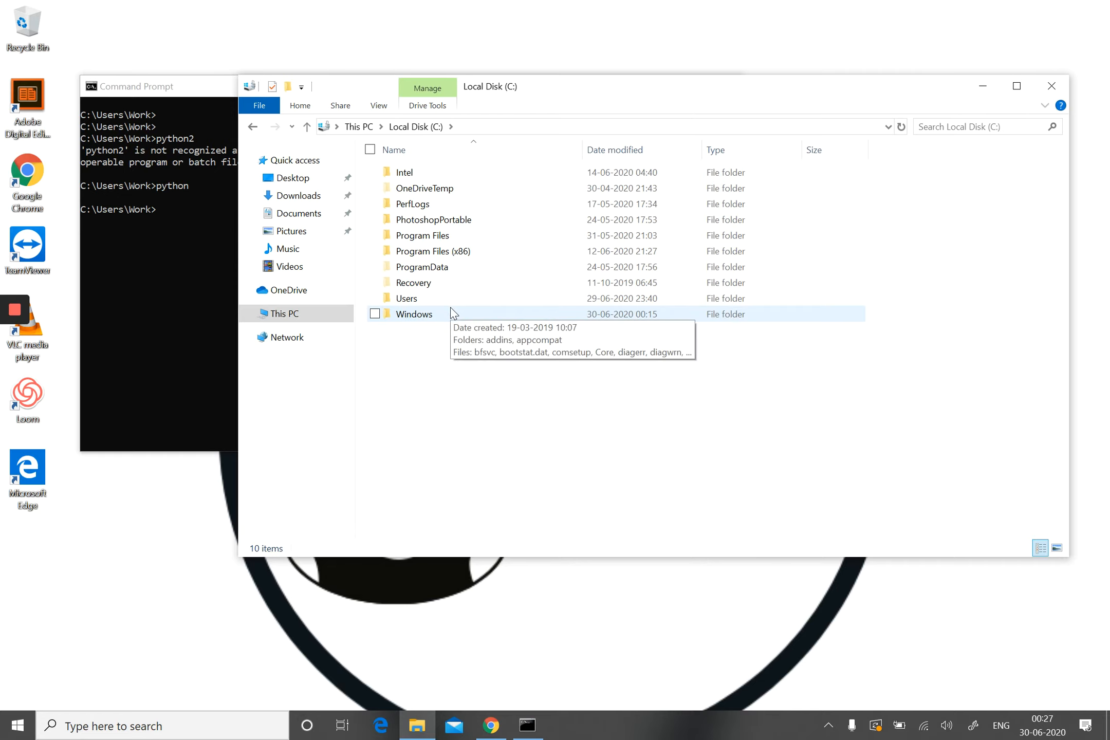
left_click(441, 299)
double_click(441, 299)
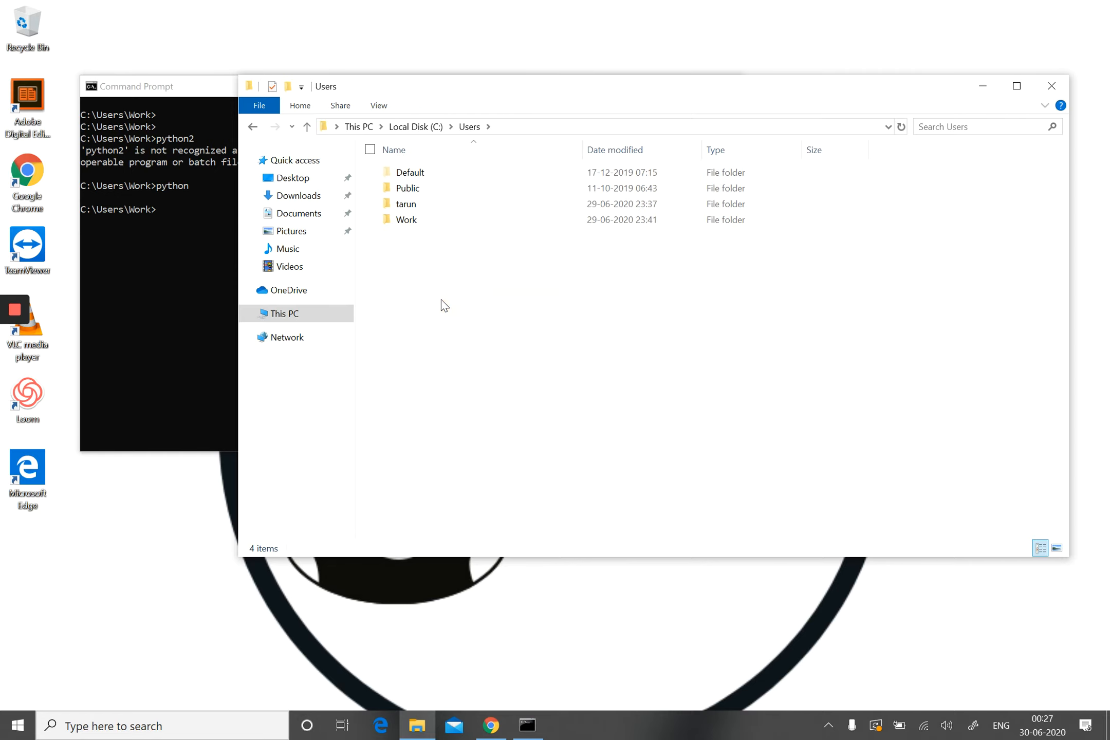
double_click(403, 222)
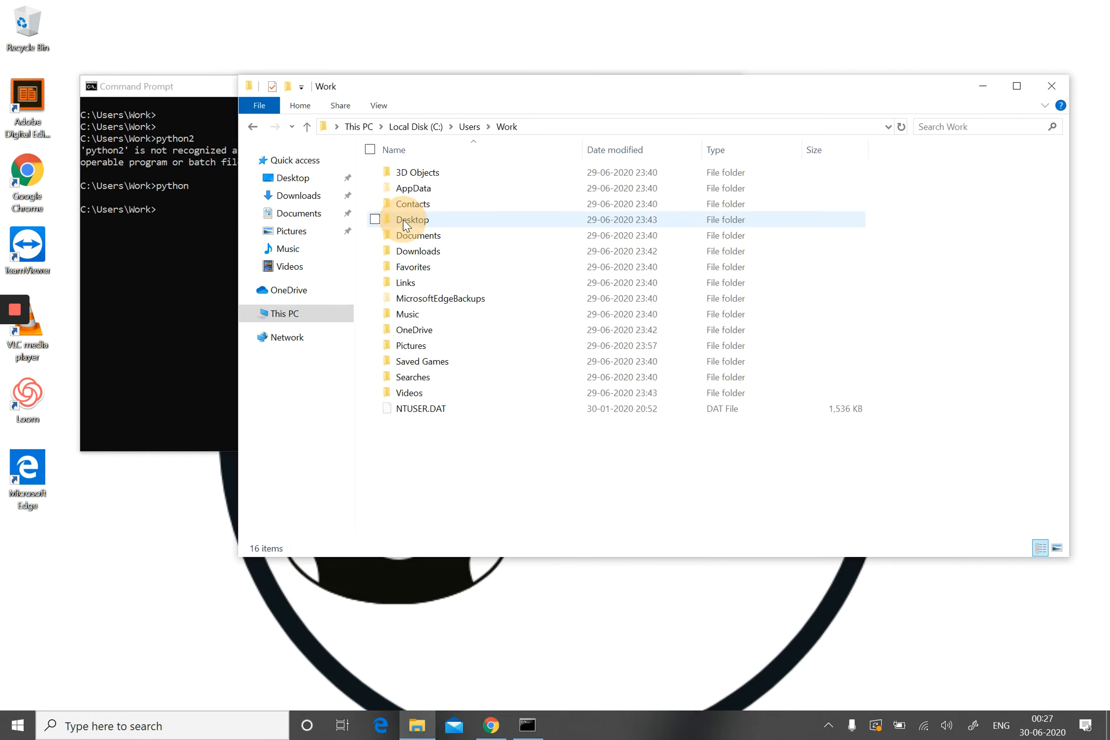
Step: Browse from the Work folder into AppData\Local\Programs\Python\Python38-32
double_click(426, 187)
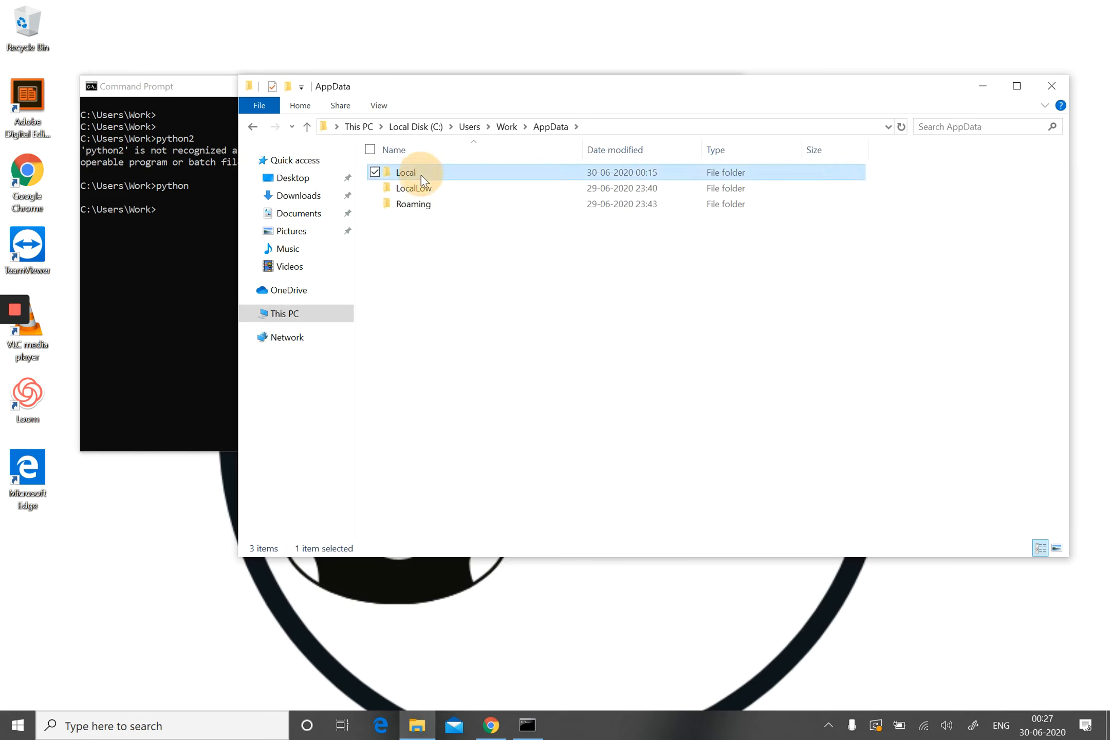
double_click(421, 175)
double_click(452, 332)
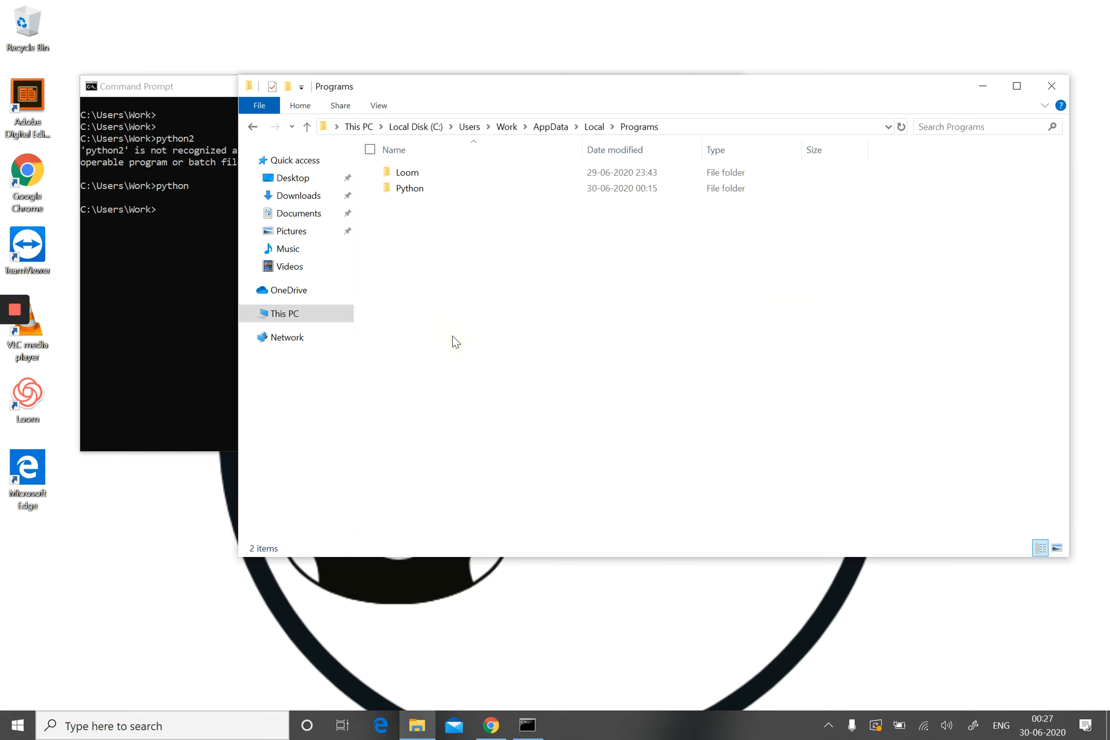
left_click(421, 188)
double_click(420, 188)
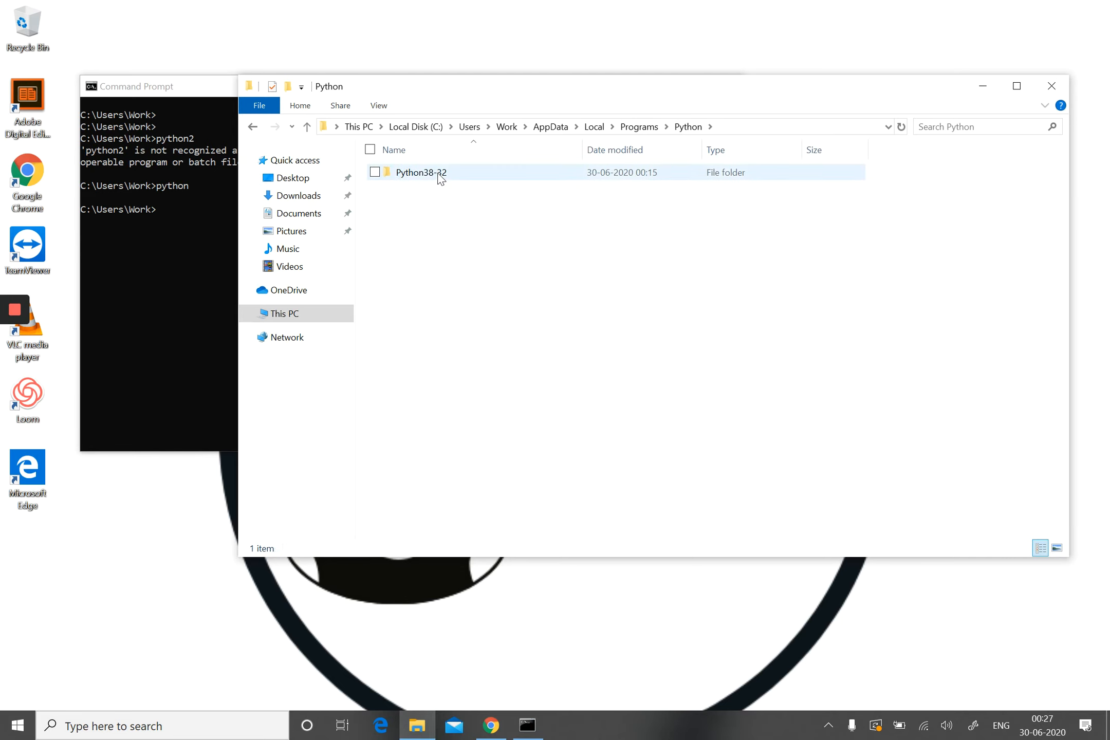
left_click(437, 172)
double_click(437, 172)
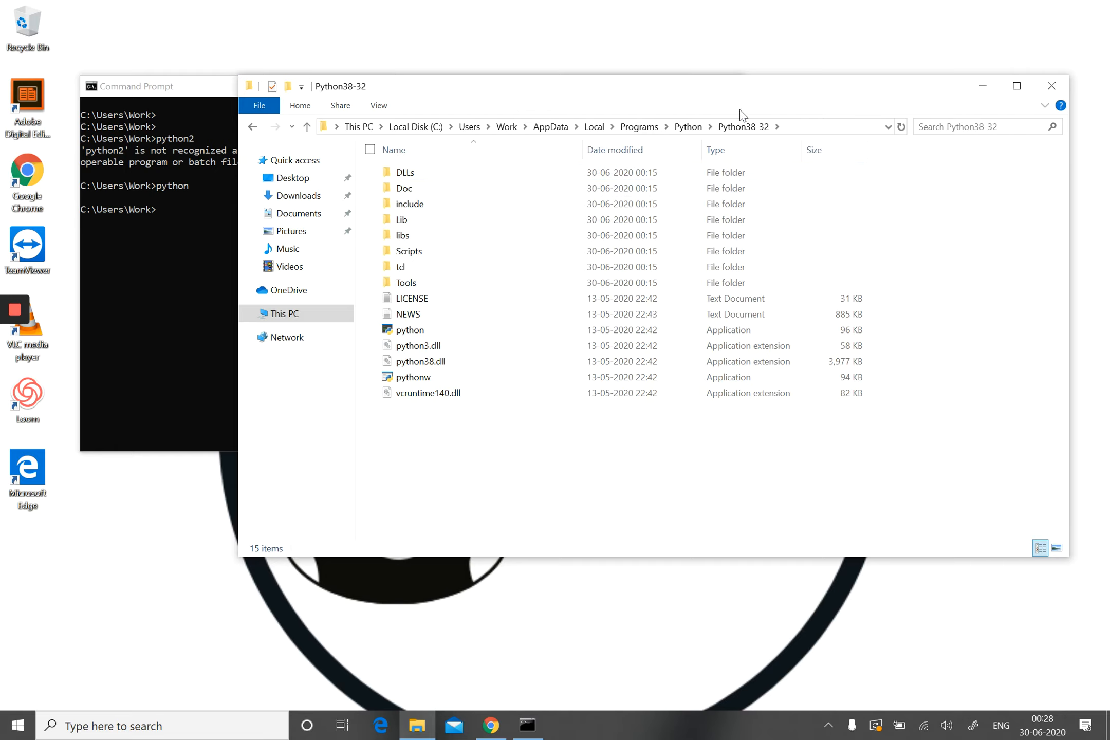
Step: Copy the address of the Python38-32 folder
left_click(748, 128)
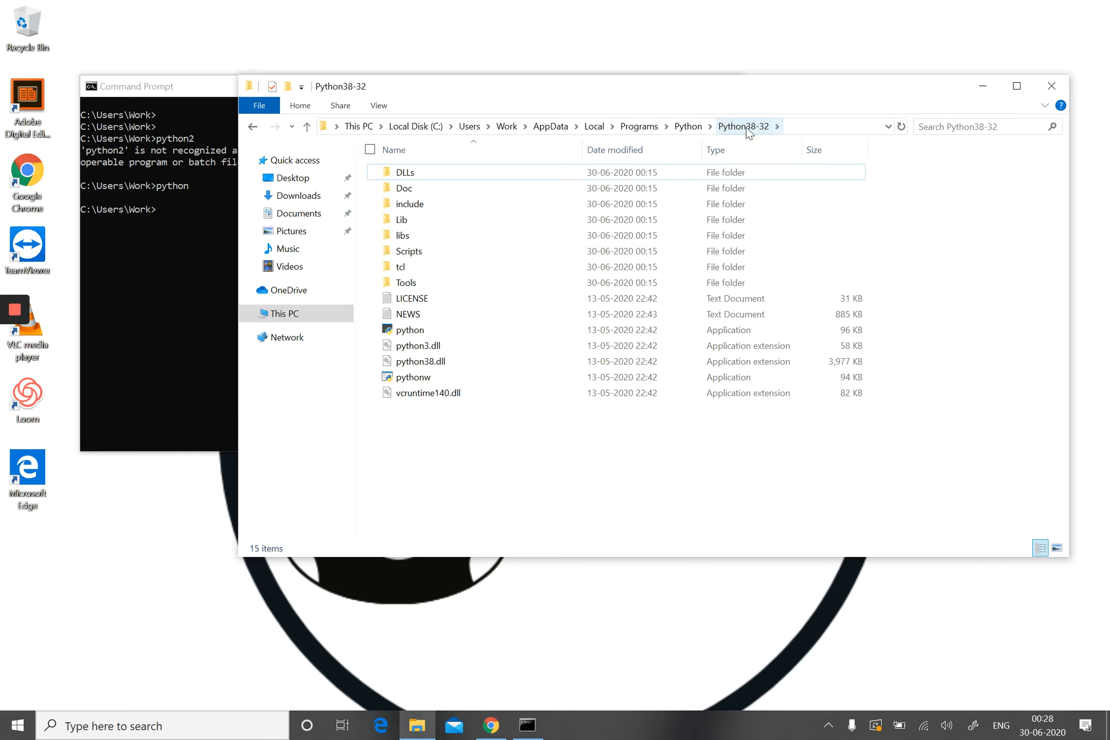
right_click(748, 131)
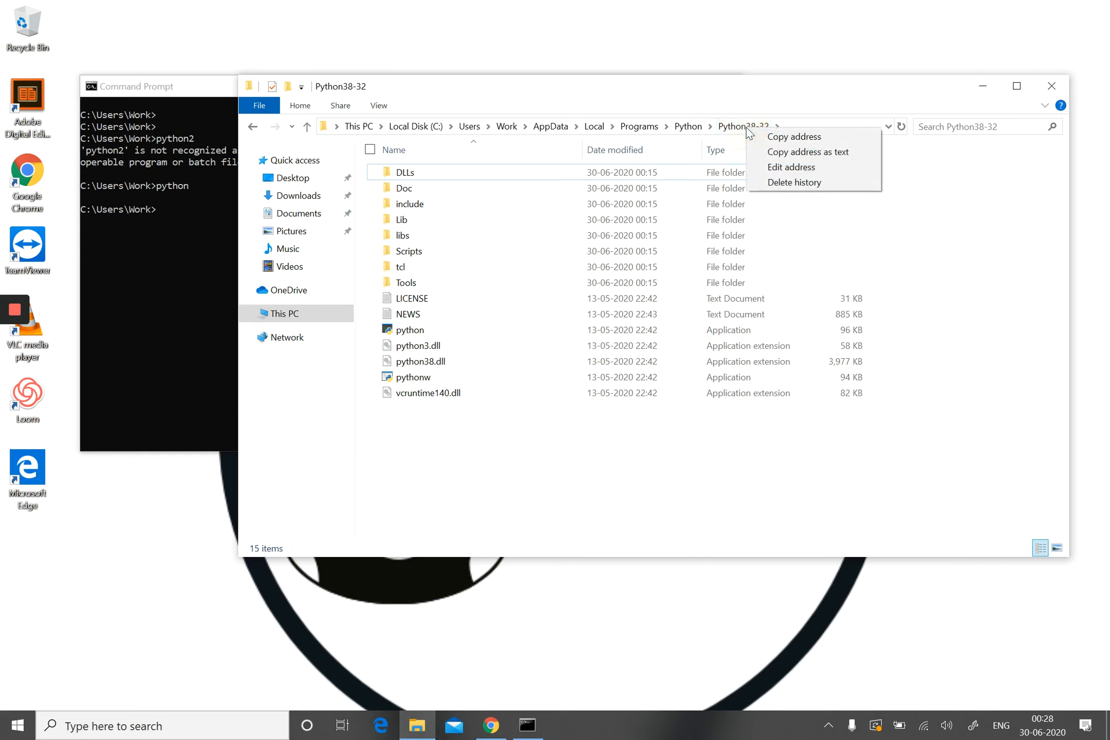
left_click(779, 137)
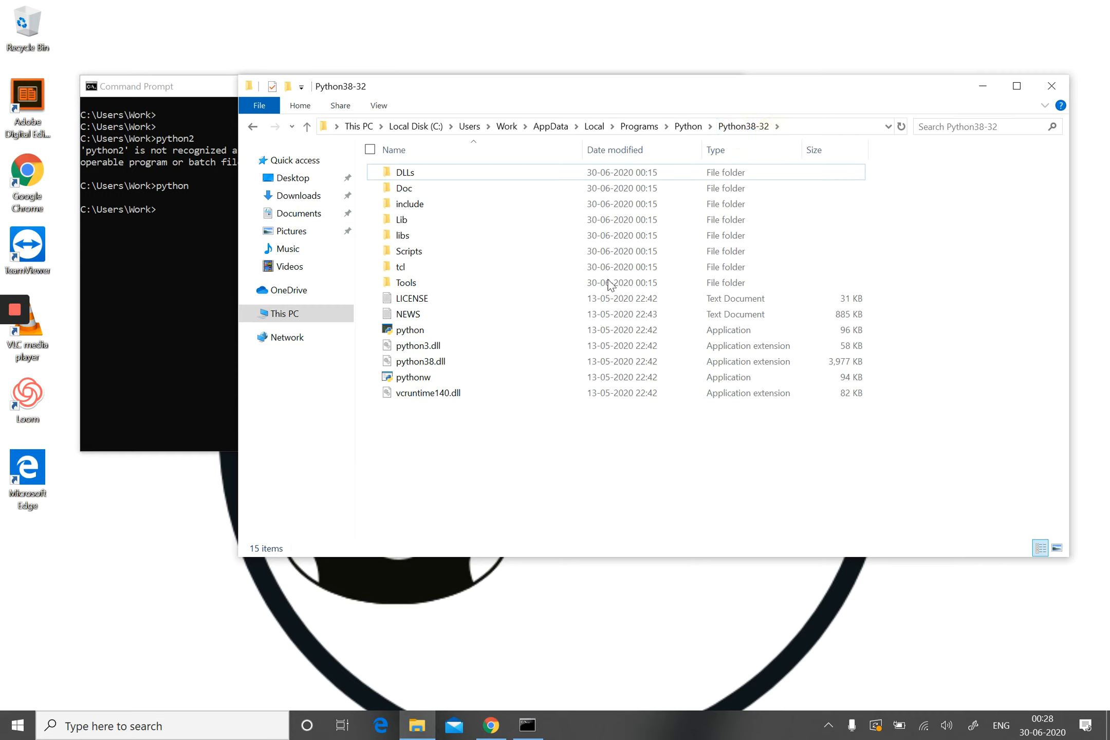
Step: Search Windows for "enviro" and open the Environment Variables dialog from the system properties
left_click(198, 717)
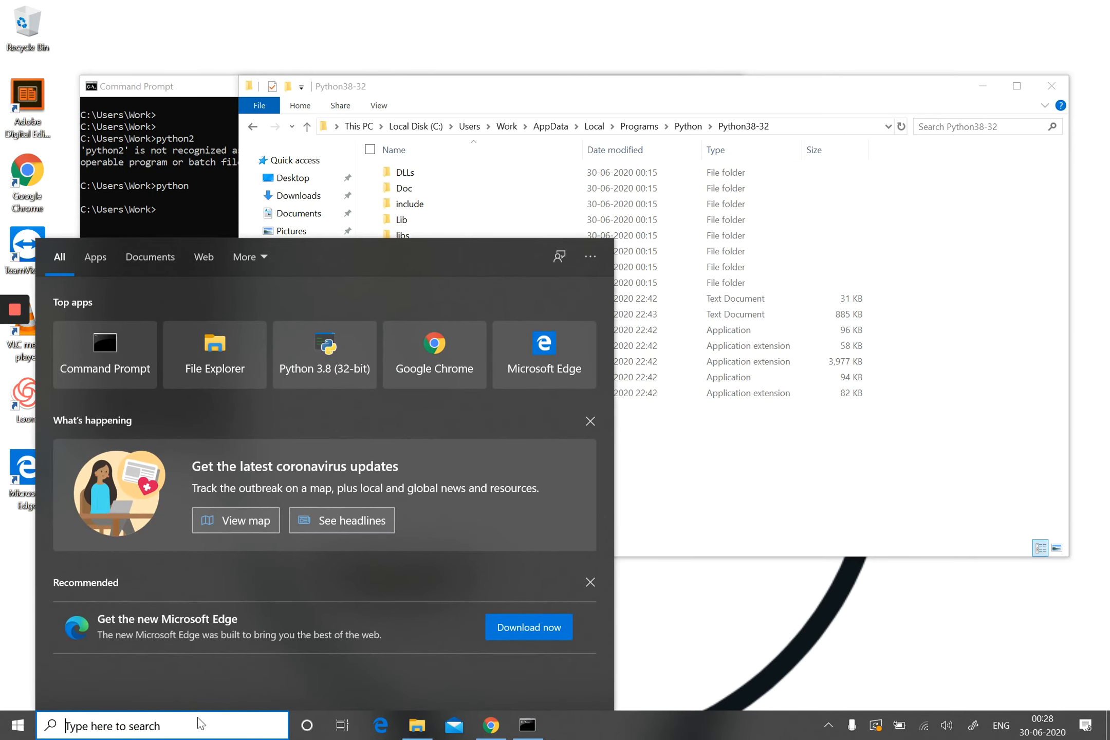
type("enviro")
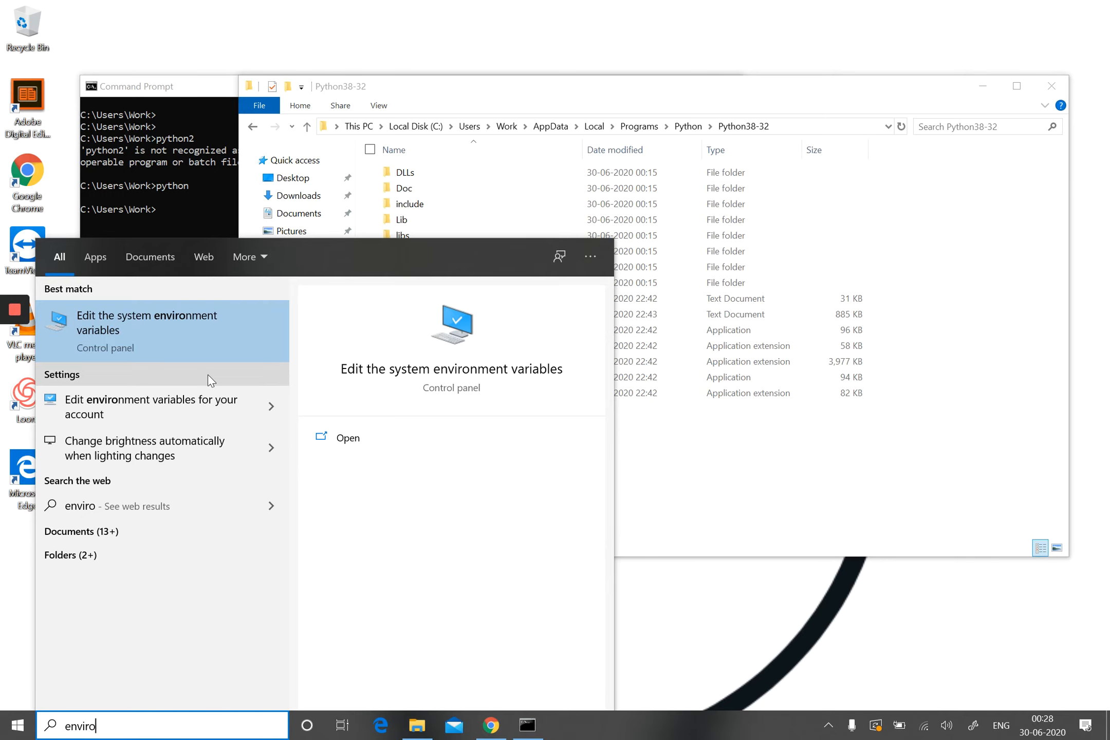
left_click(184, 342)
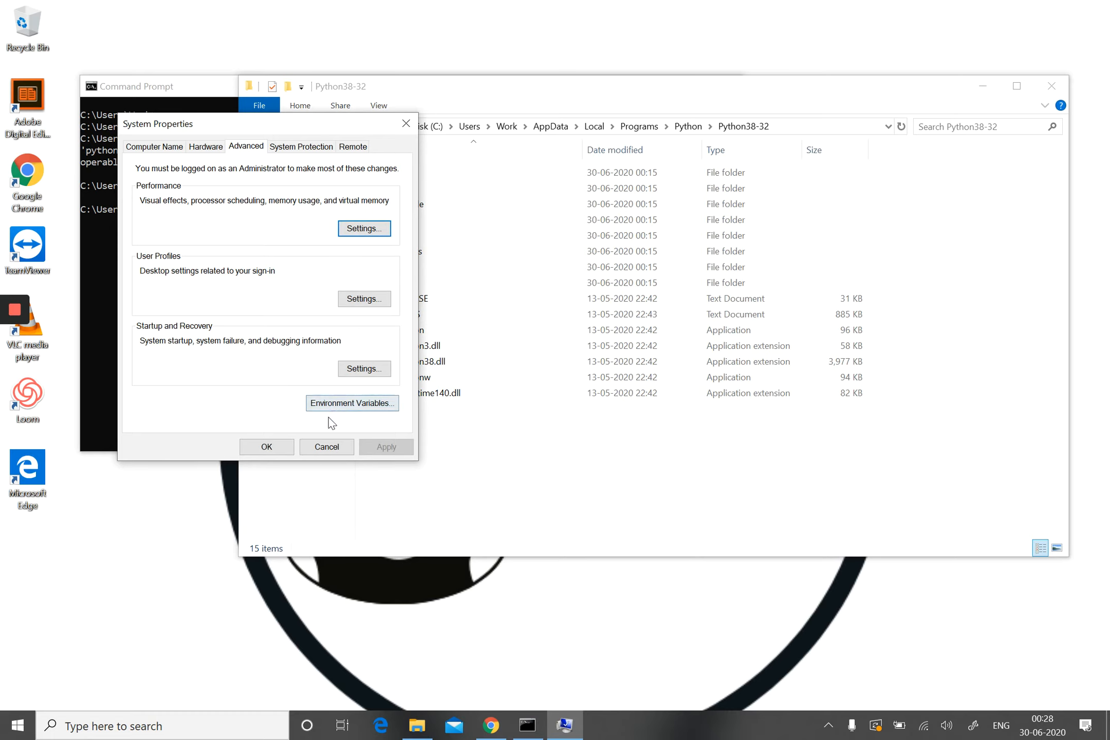
left_click(353, 409)
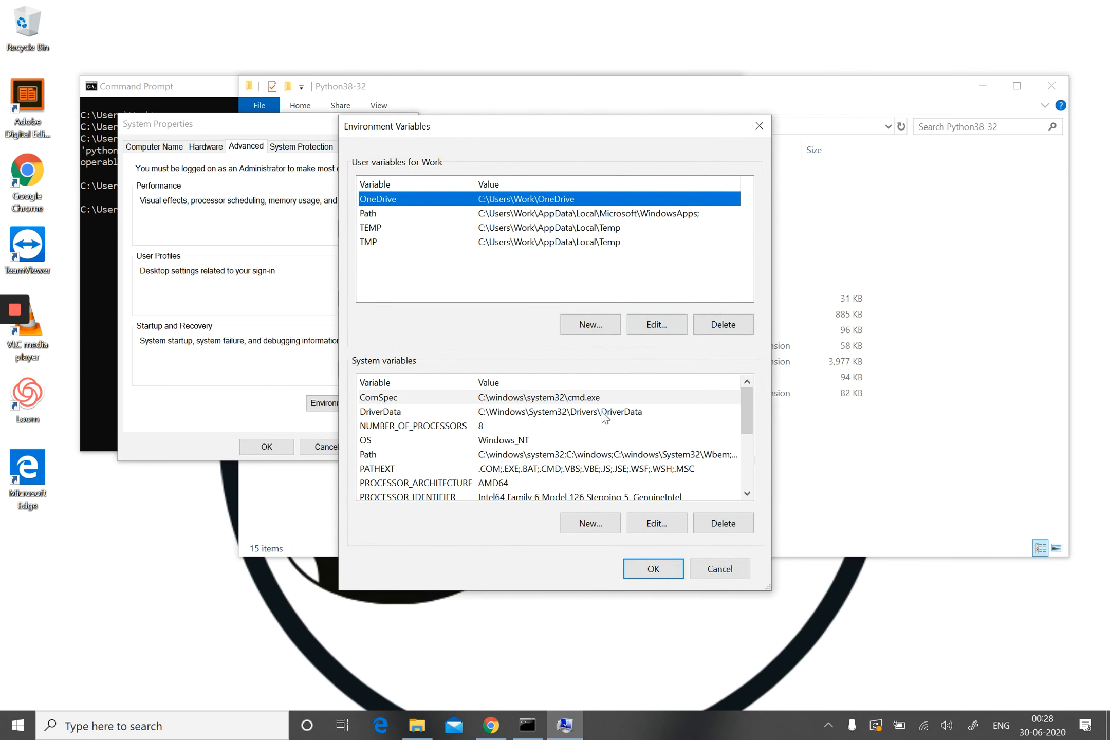
Step: Add C:\Users\Work\AppData\Local\Programs\Python\Python38-32 as a new entry in the system Path variable and confirm all the dialogs
scroll(621, 437, "down", 3)
scroll(620, 437, "up", 3)
scroll(571, 434, "down", 3)
scroll(571, 434, "up", 3)
left_click(384, 455)
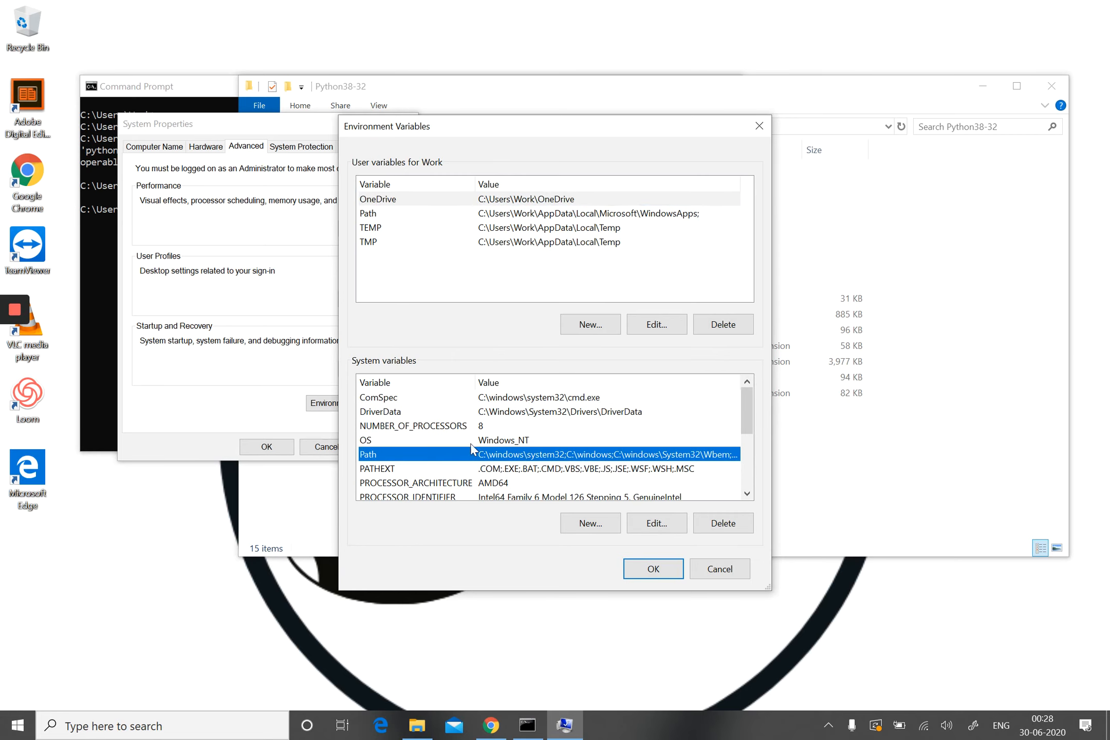
double_click(516, 454)
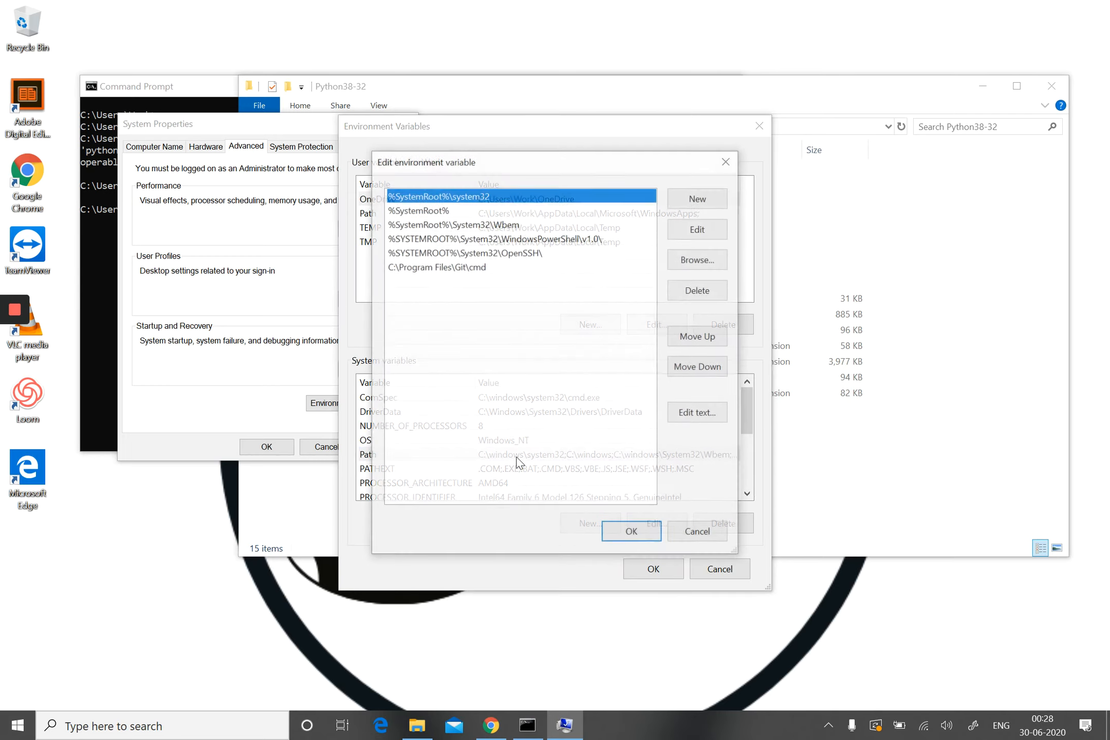
left_click(473, 283)
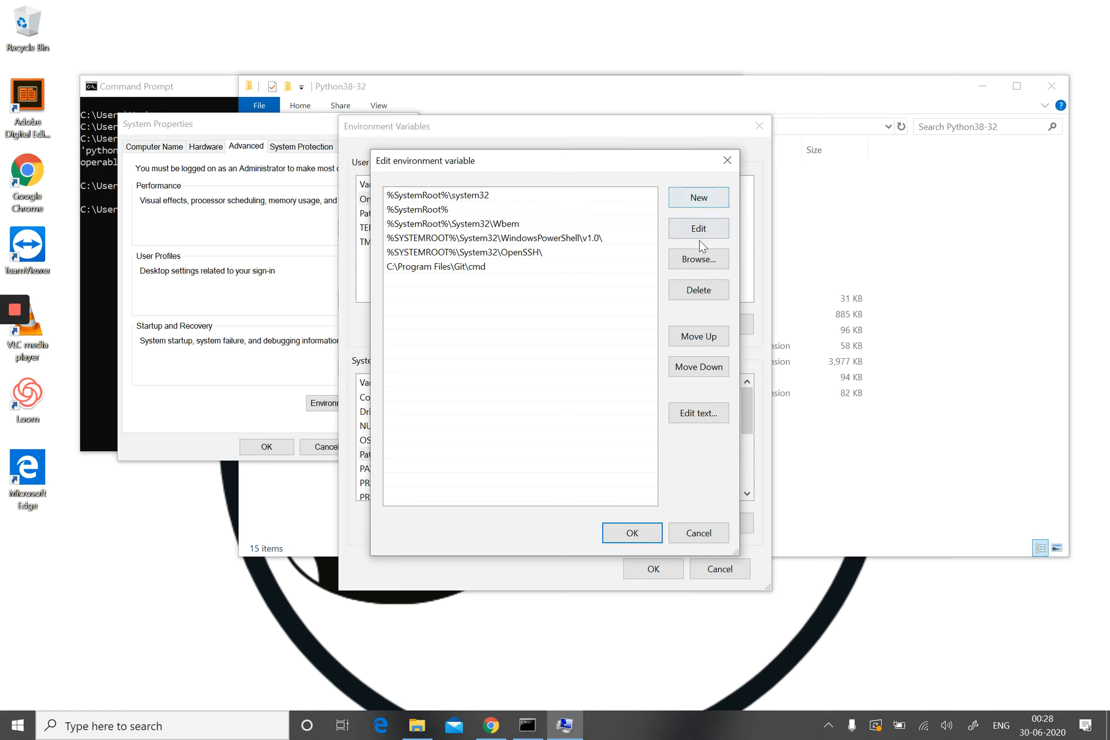
left_click(693, 200)
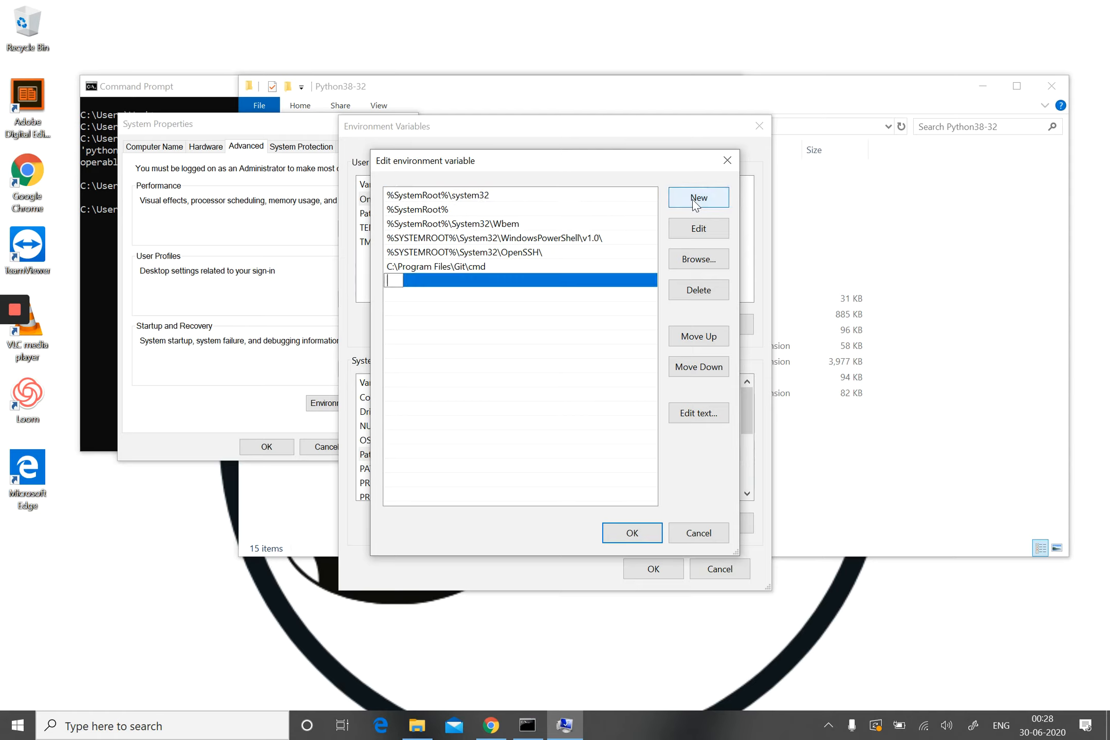
right_click(395, 286)
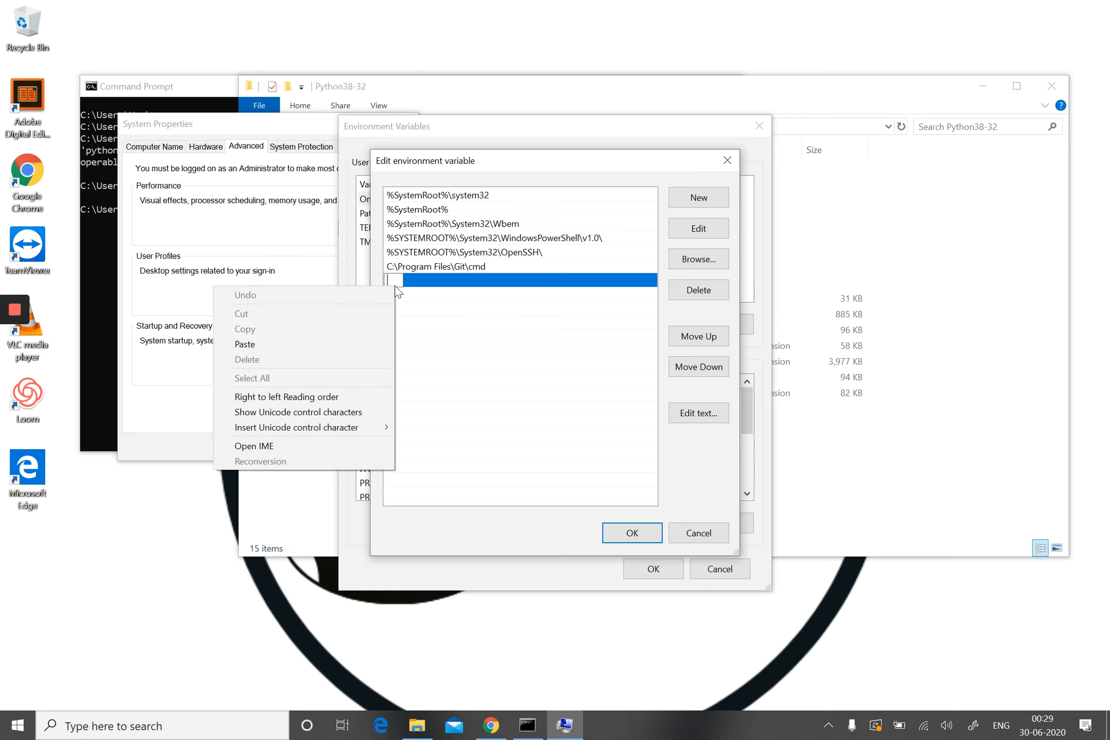
left_click(323, 344)
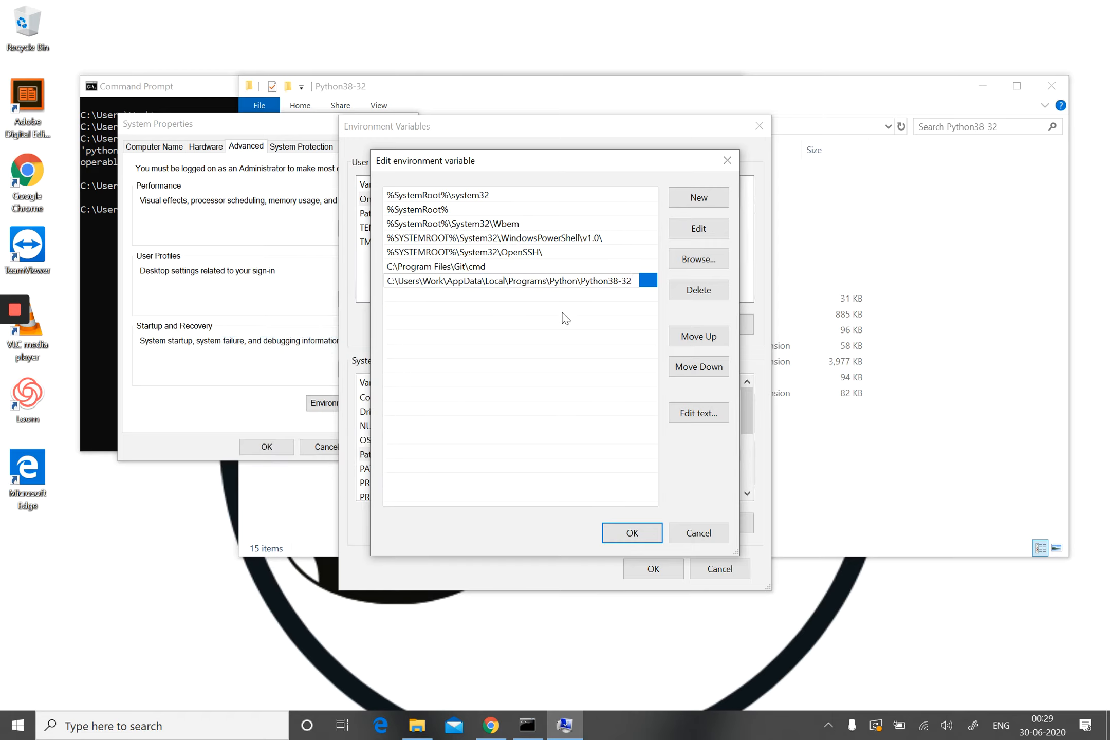
left_click(635, 534)
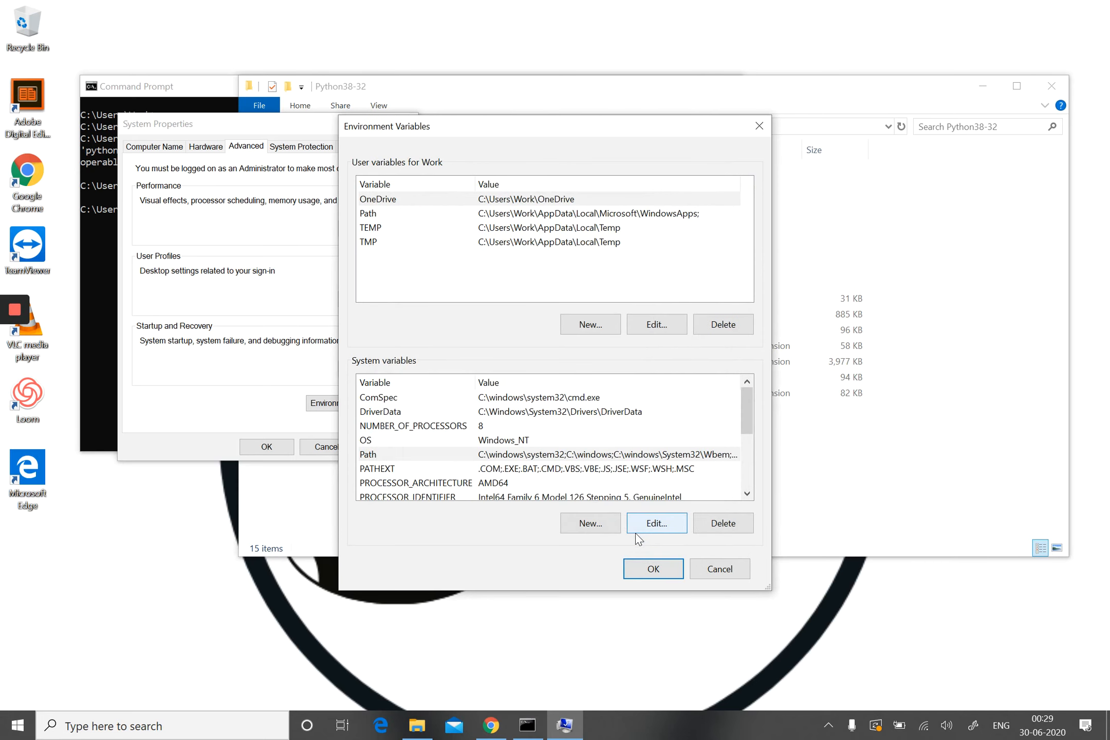
left_click(654, 569)
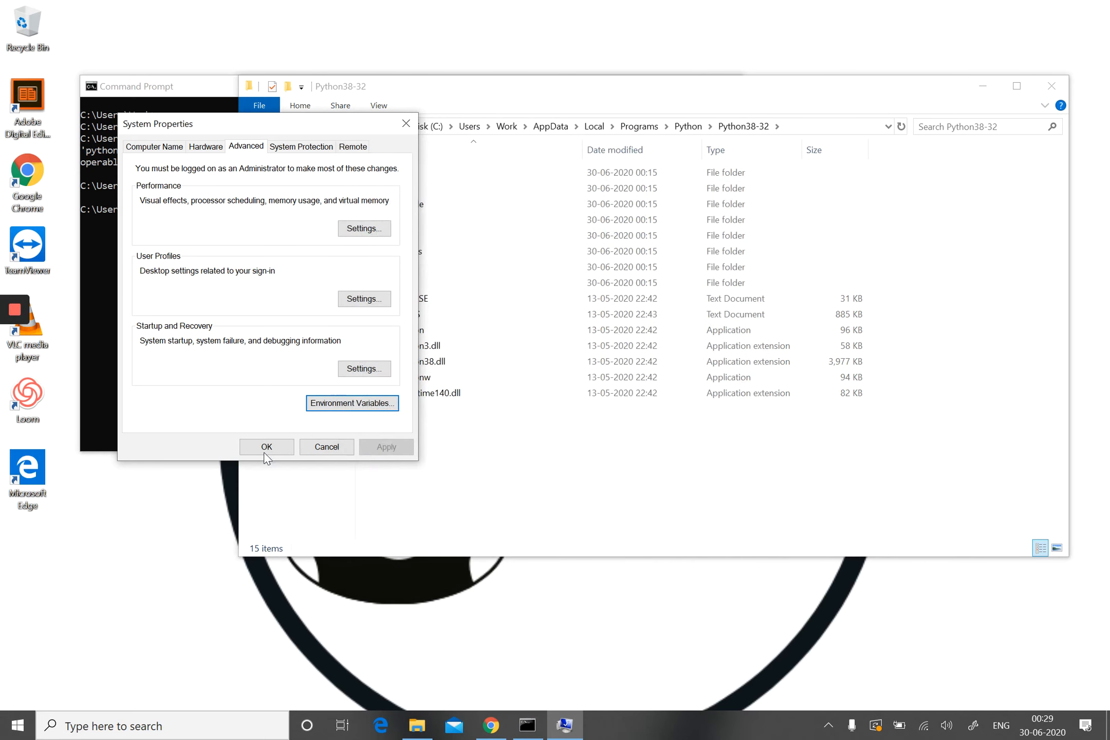
left_click(244, 446)
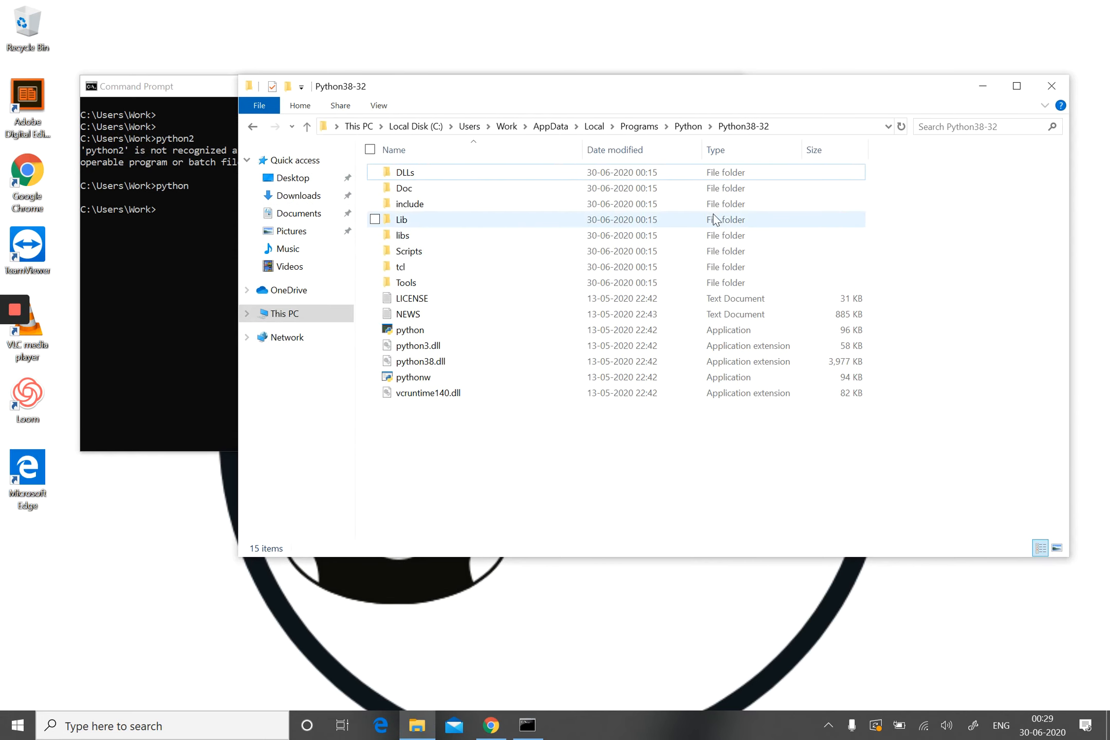
Step: Minimize File Explorer, replace the old Command Prompt with a fresh one, and run python in it
left_click(988, 86)
left_click(461, 232)
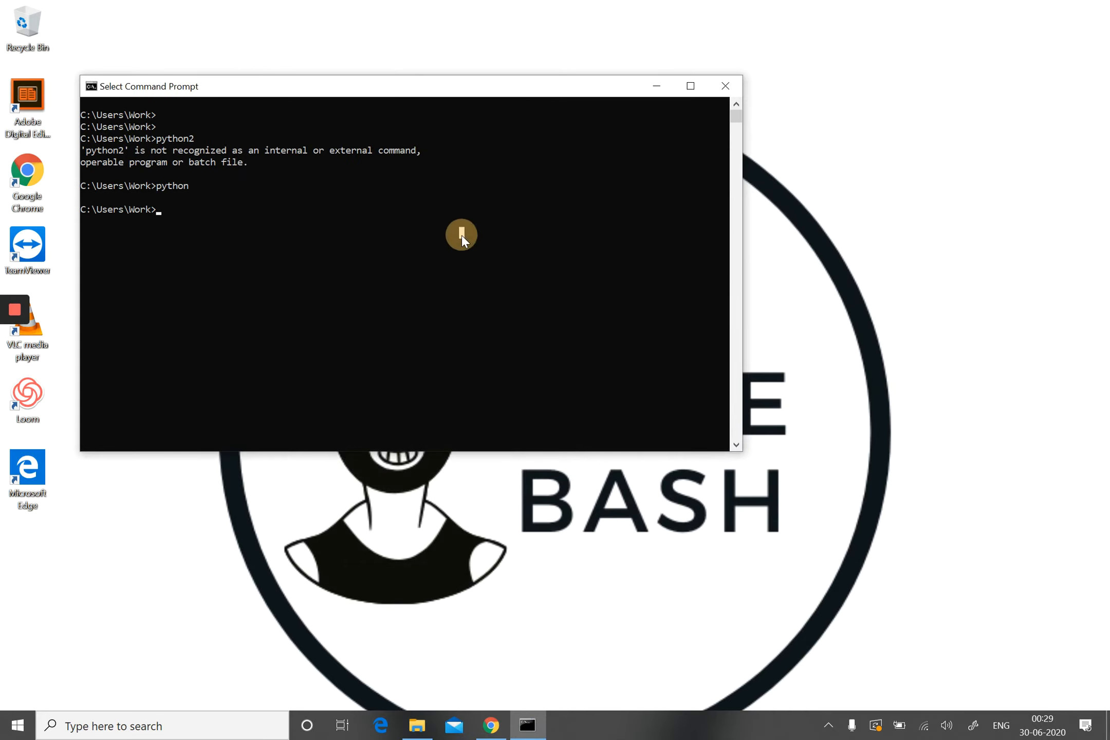
left_click(725, 87)
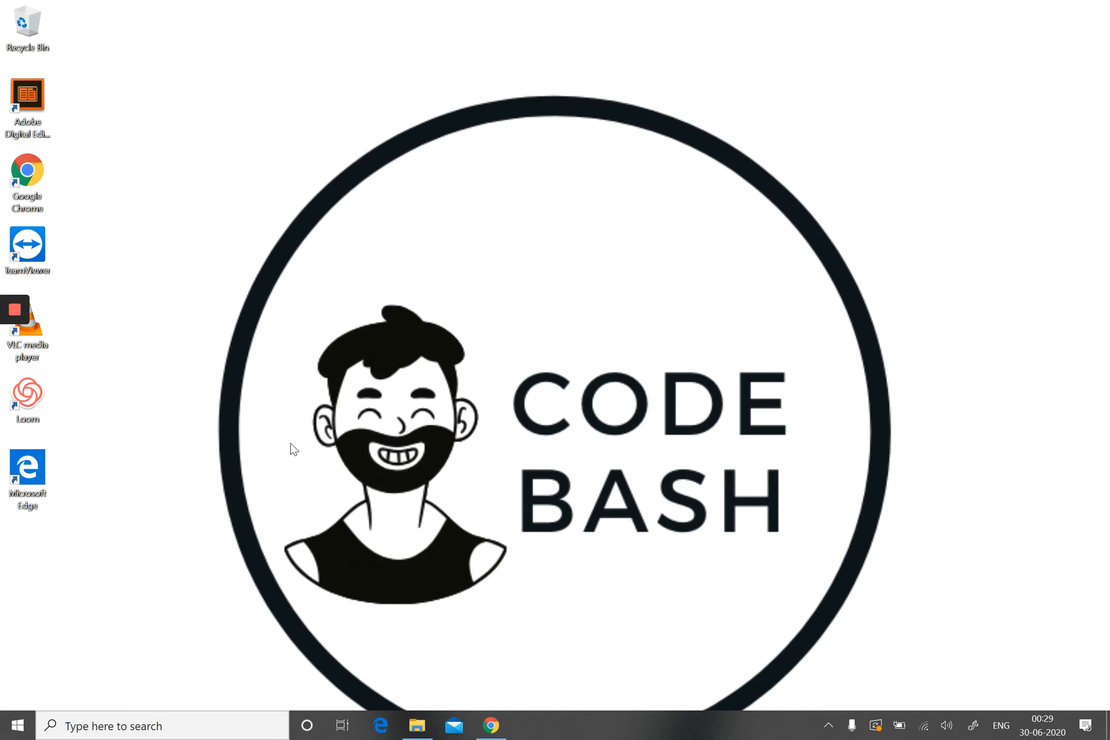
key("super")
type("cmd")
key("Return")
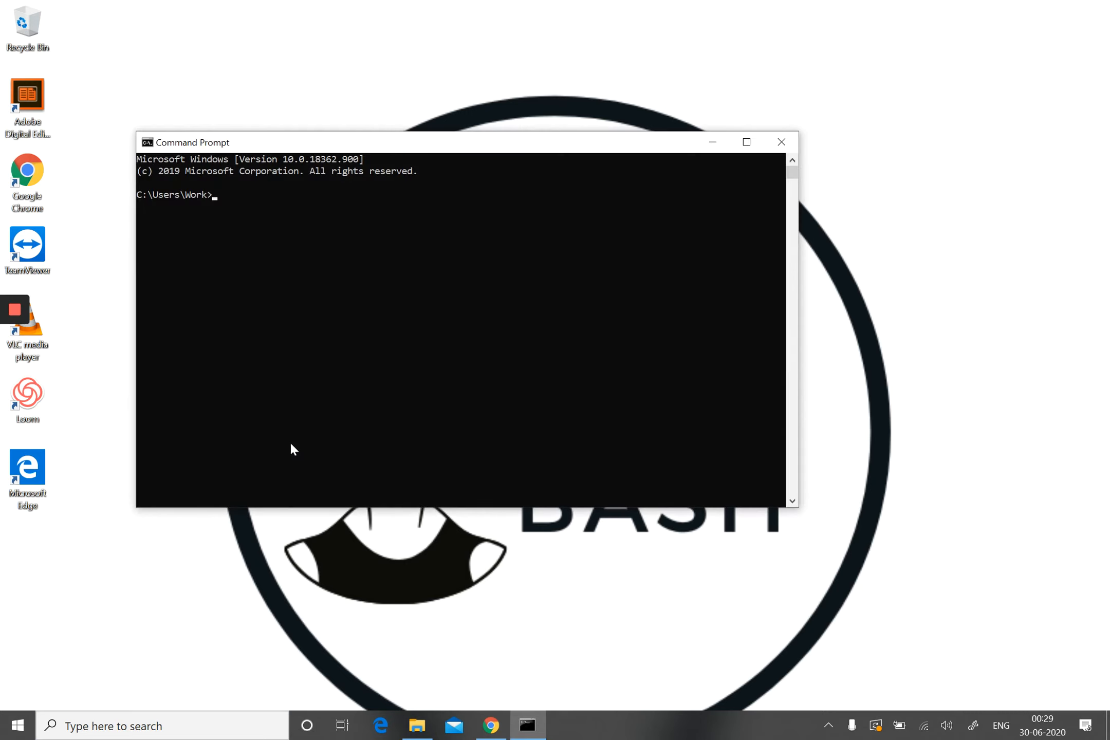
type("python")
key("Return")
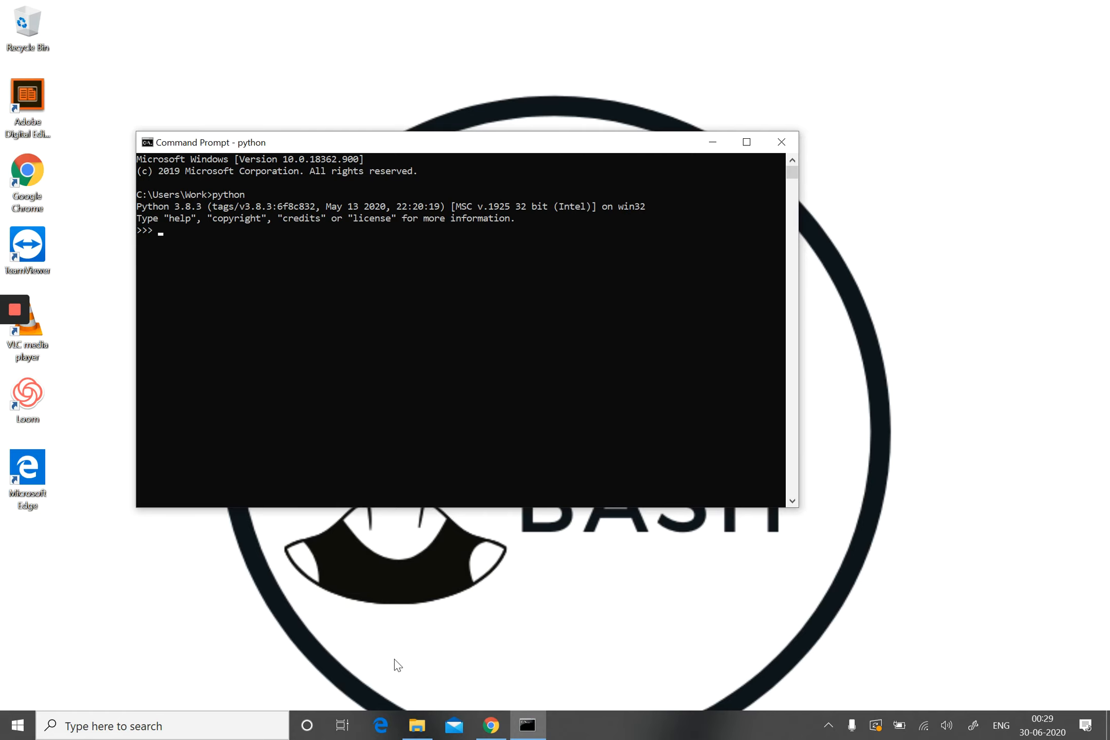
Step: Return to the Python38-32 folder in File Explorer, go up to the parent Python folder, and copy its address
left_click(418, 725)
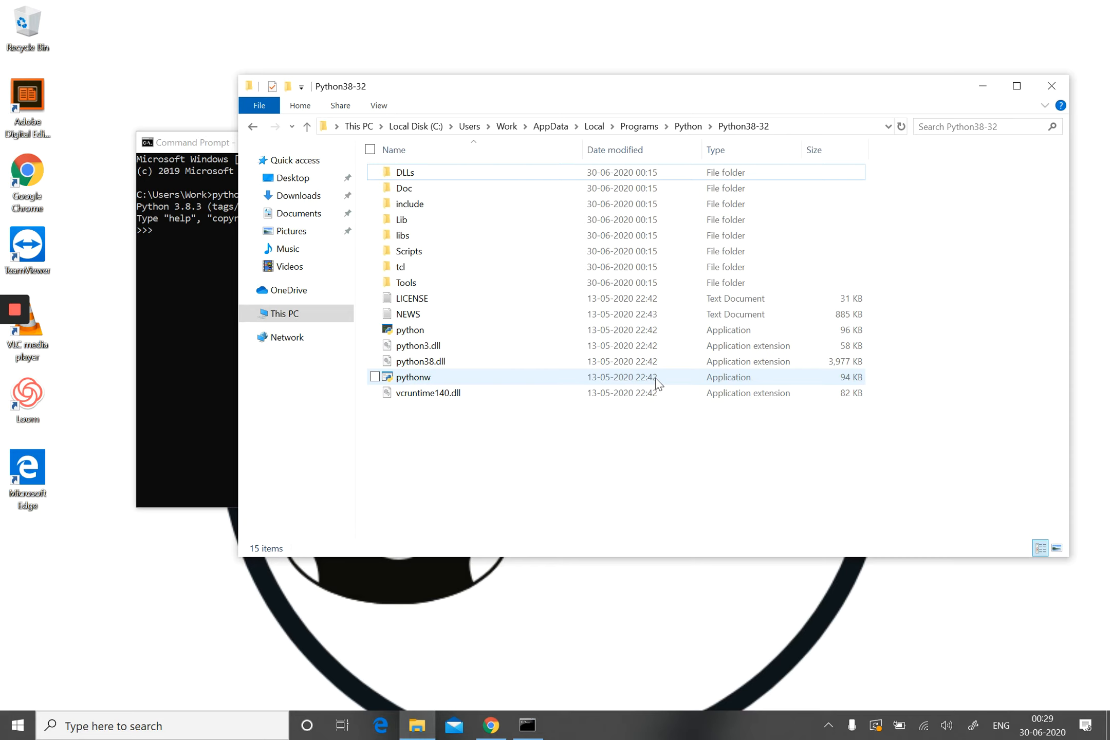
left_click(475, 333)
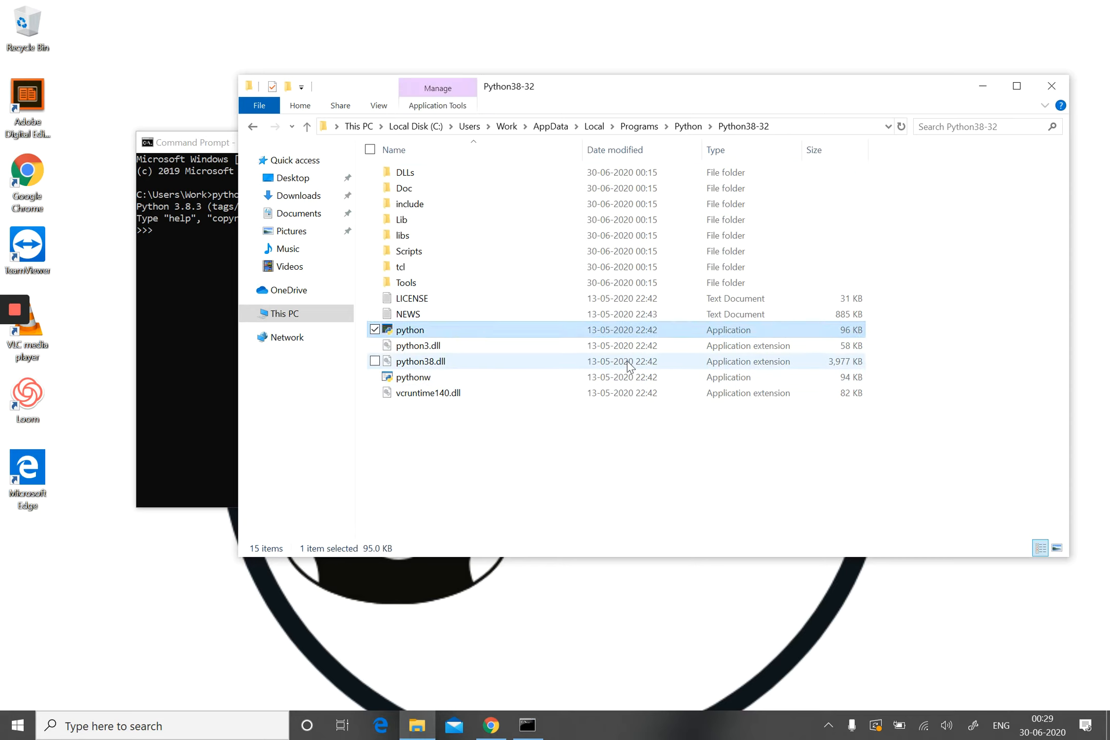
left_click(689, 126)
right_click(694, 134)
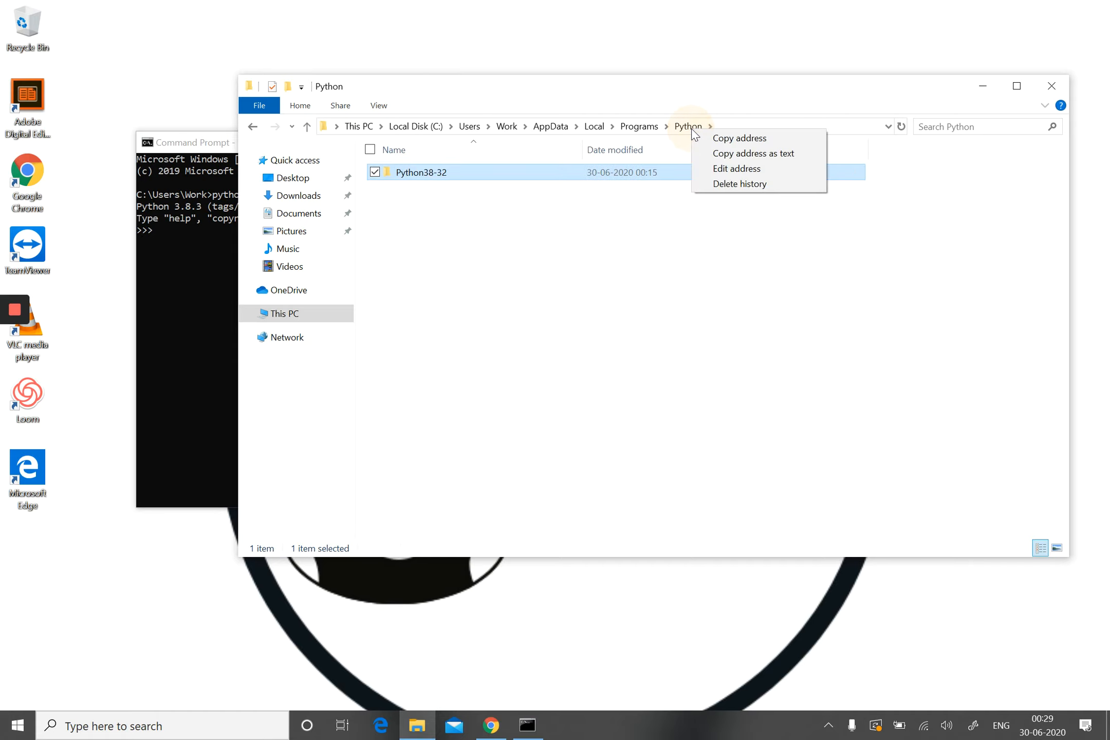
left_click(726, 139)
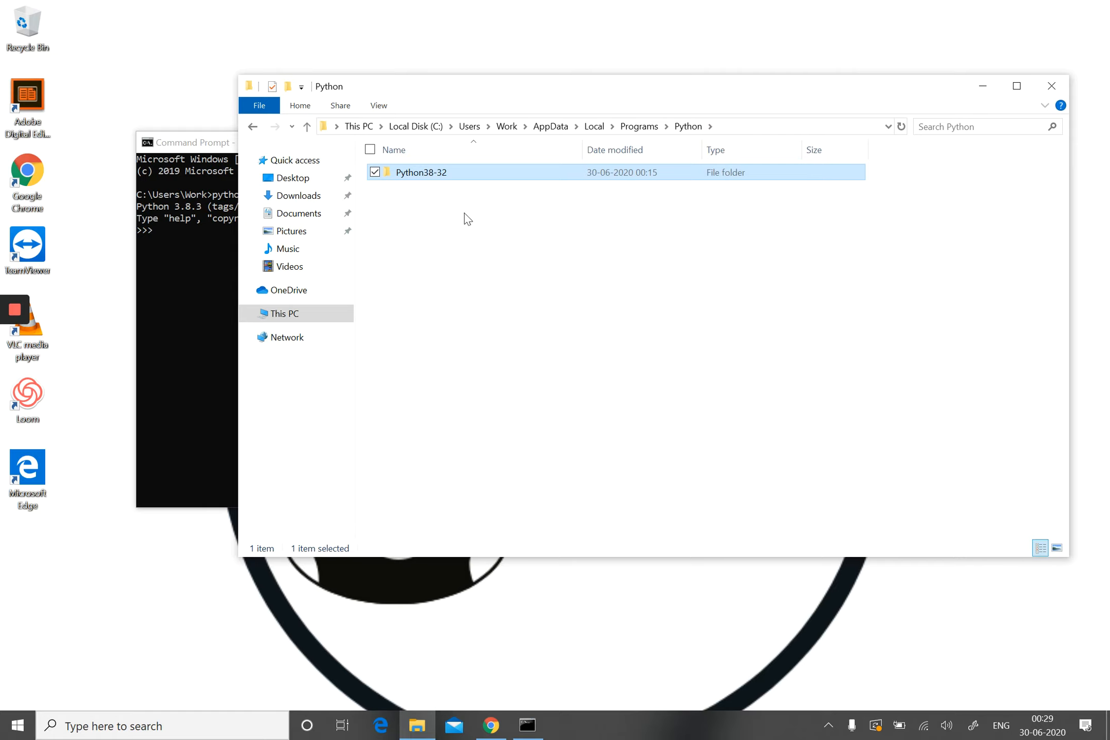
Step: Reopen the Python38-32 folder to locate the python application, and switch back to Command Prompt
left_click_drag(453, 199, 797, 533)
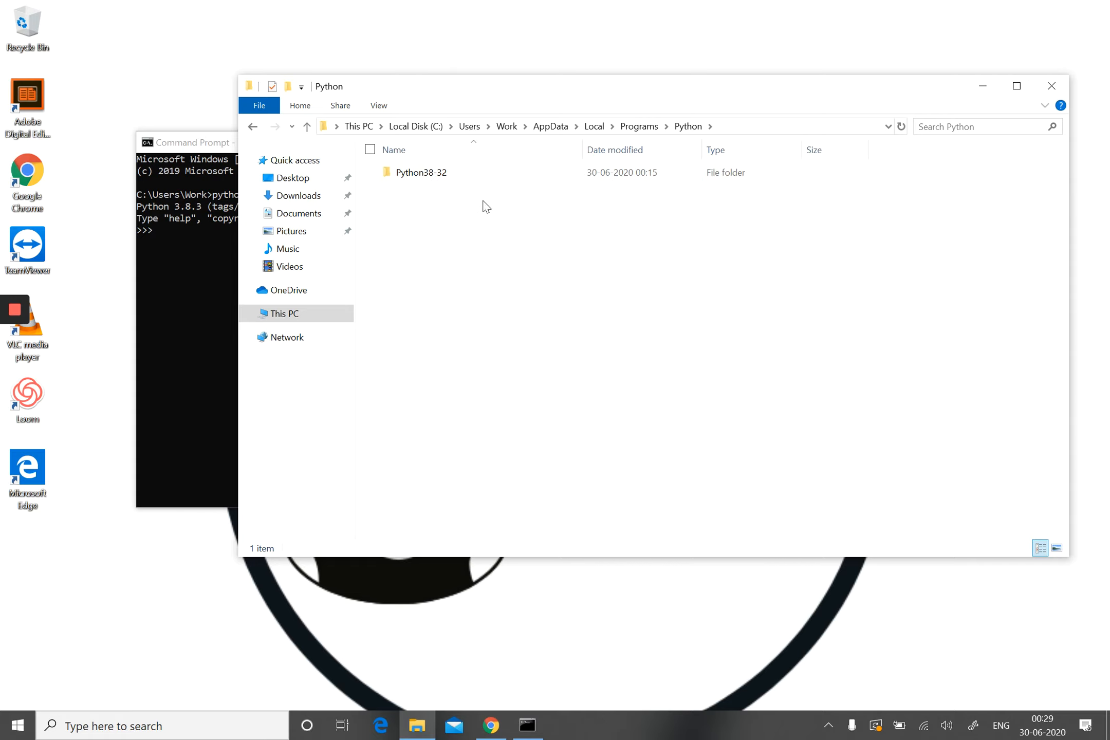
double_click(455, 179)
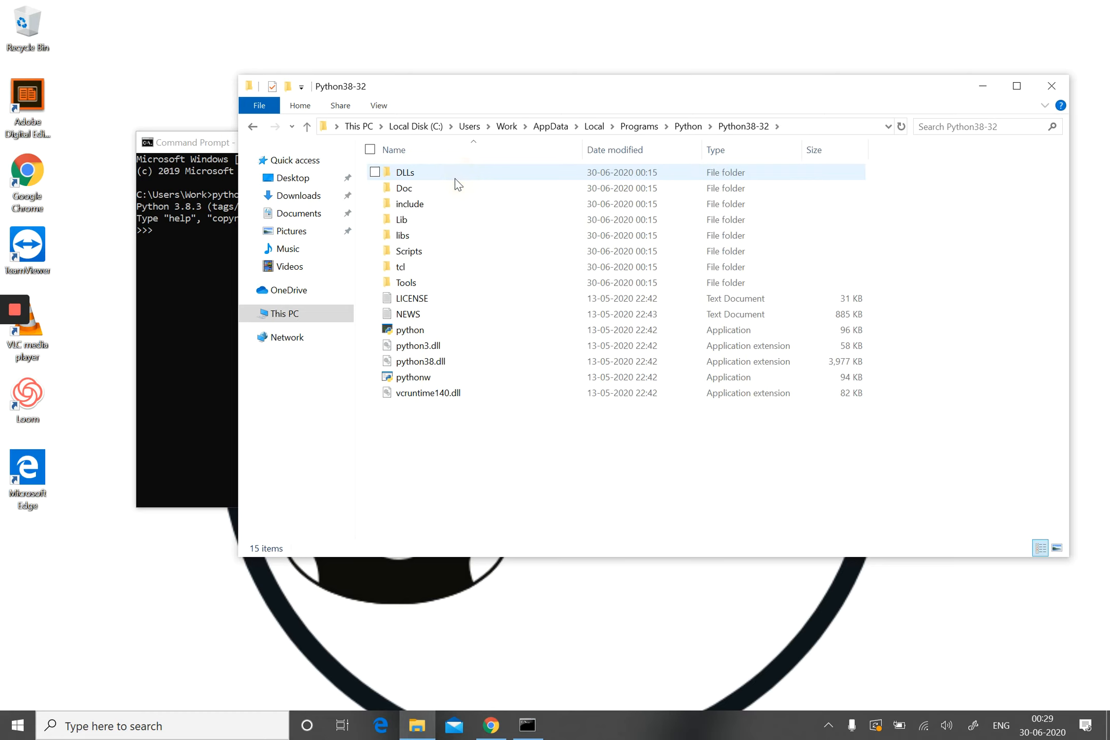
left_click(423, 331)
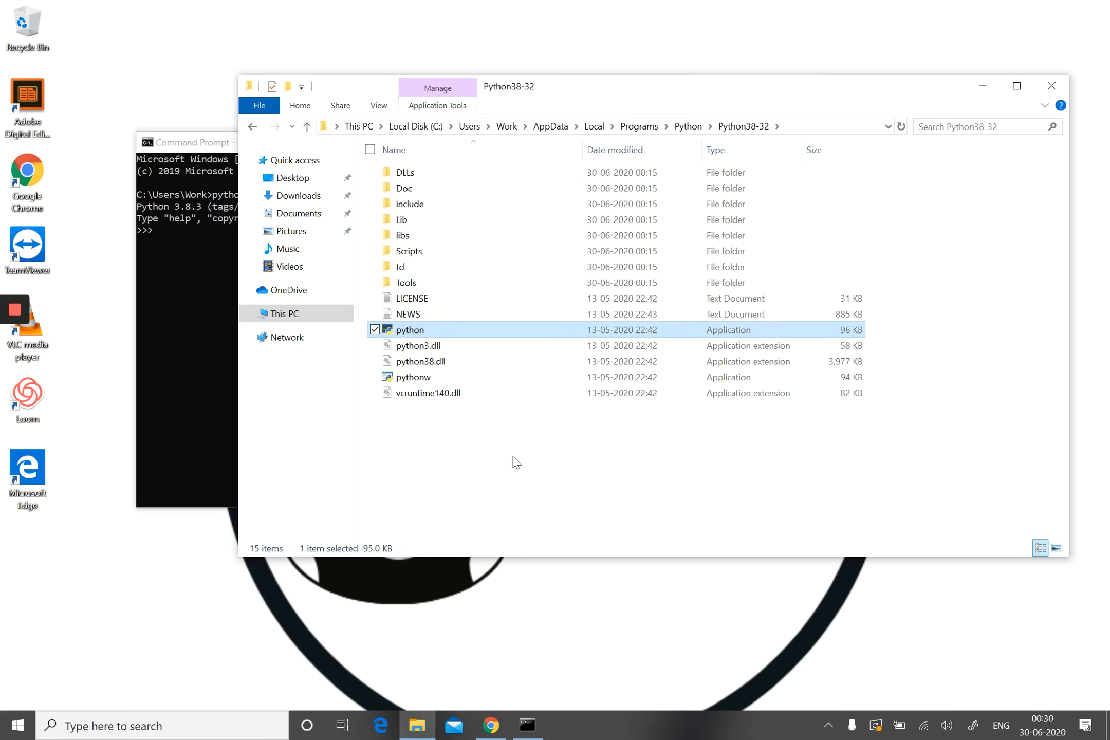
left_click(204, 314)
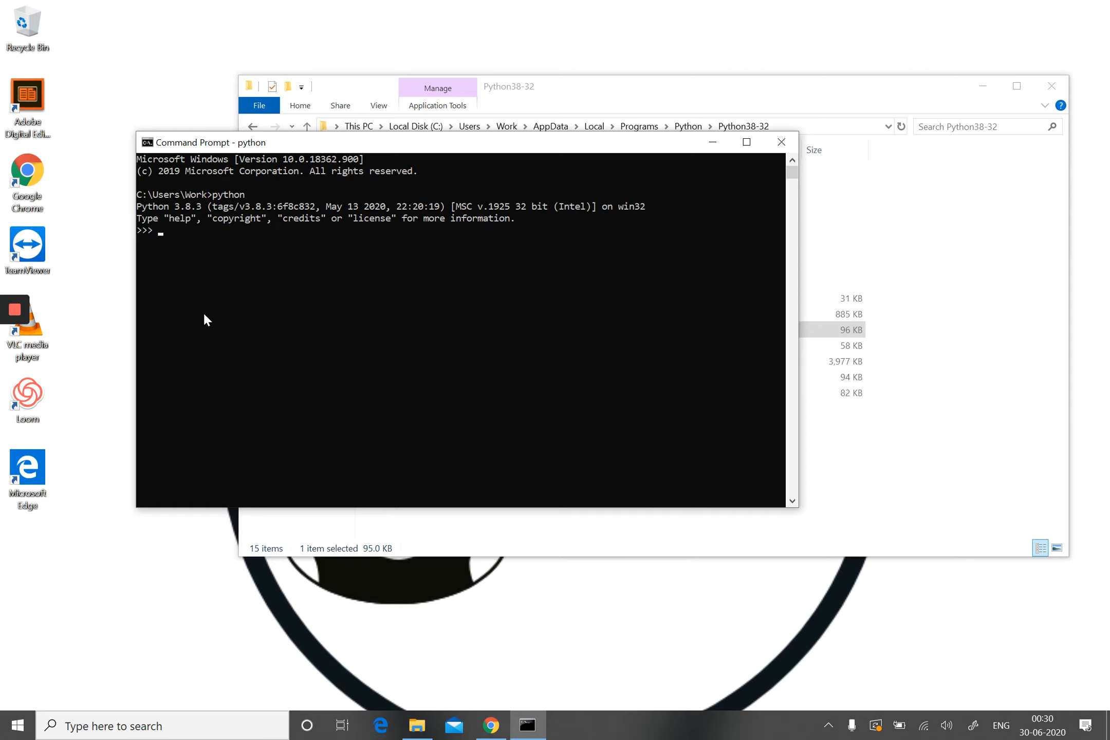
mouse_move(18, 313)
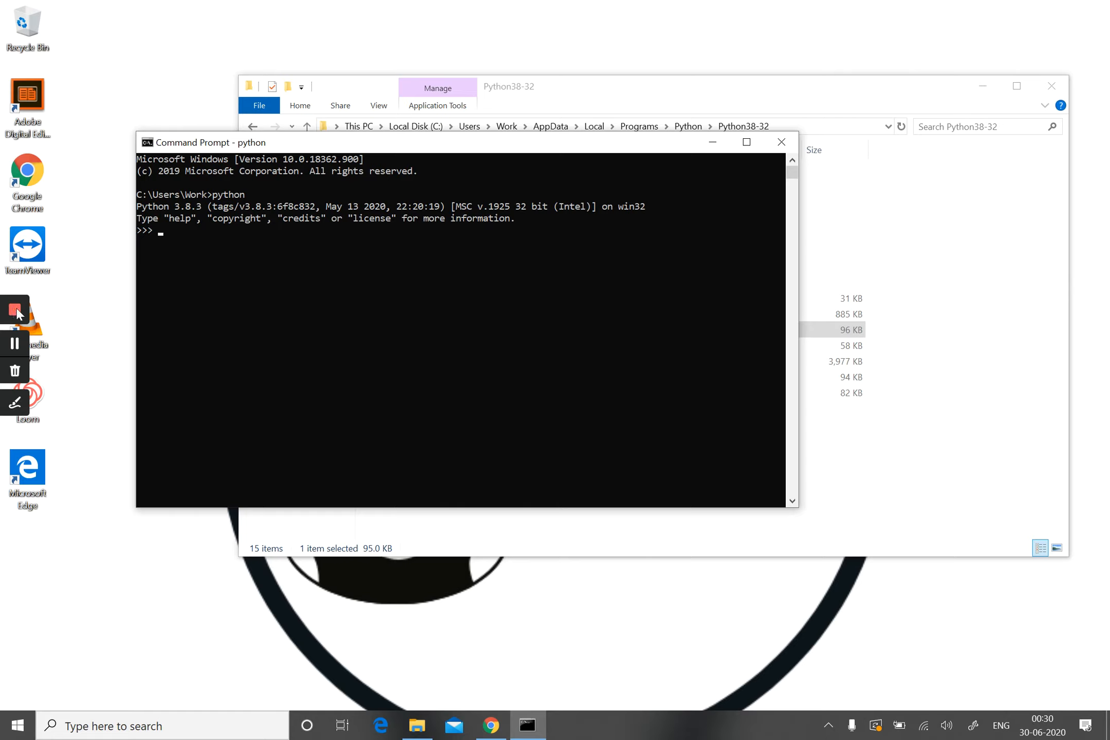